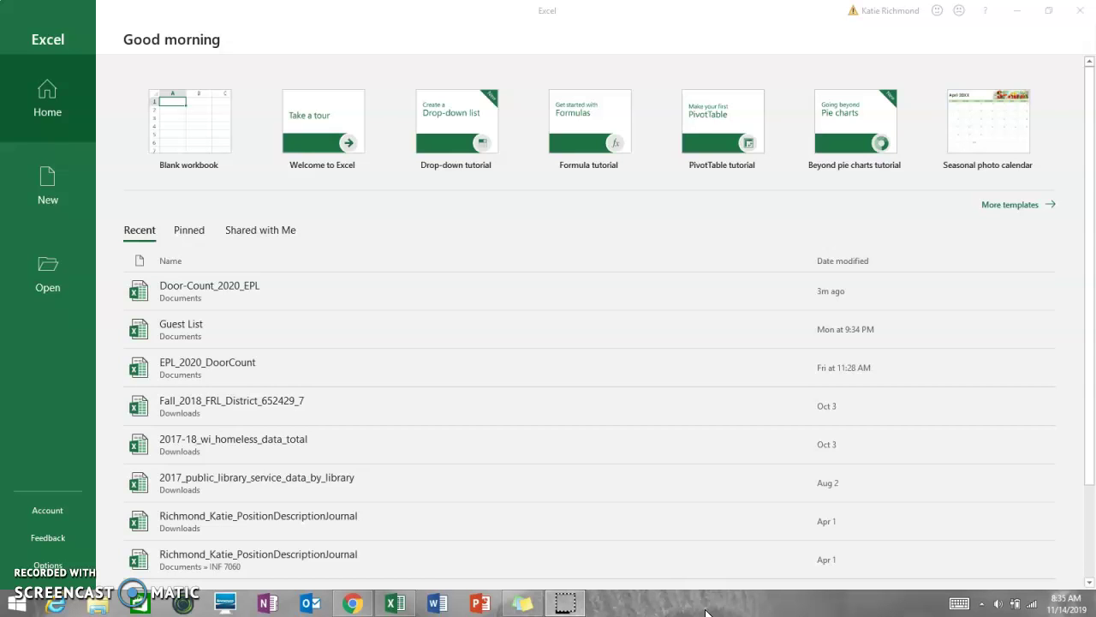
- Open the Door-Count_2020_EPL.xlsx workbook from the Documents folder on this PC
mouse_move(565, 603)
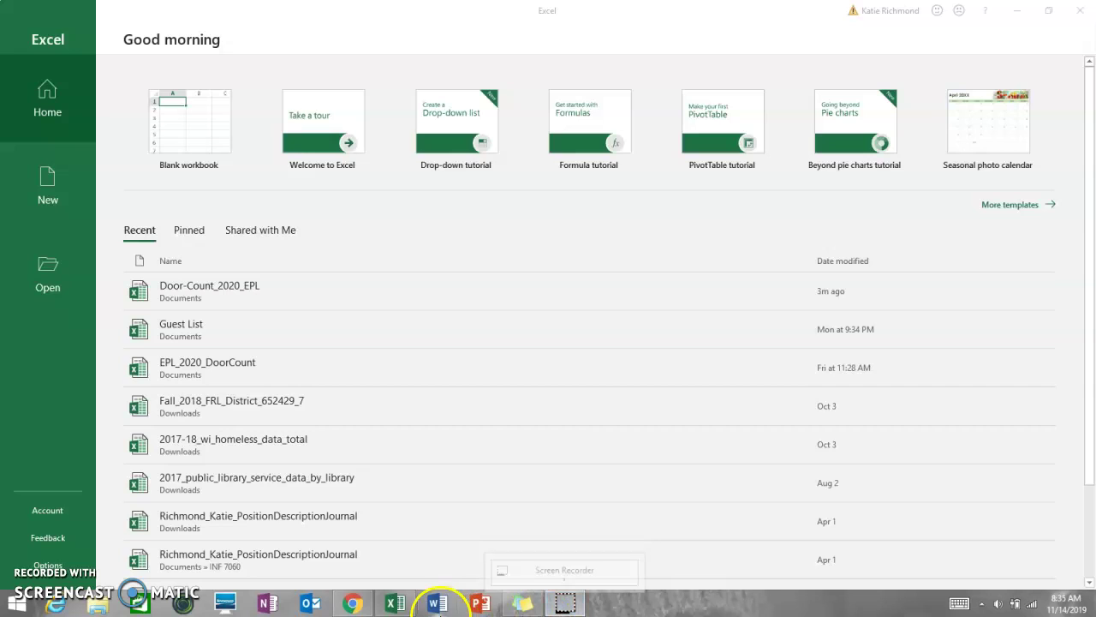
mouse_move(395, 603)
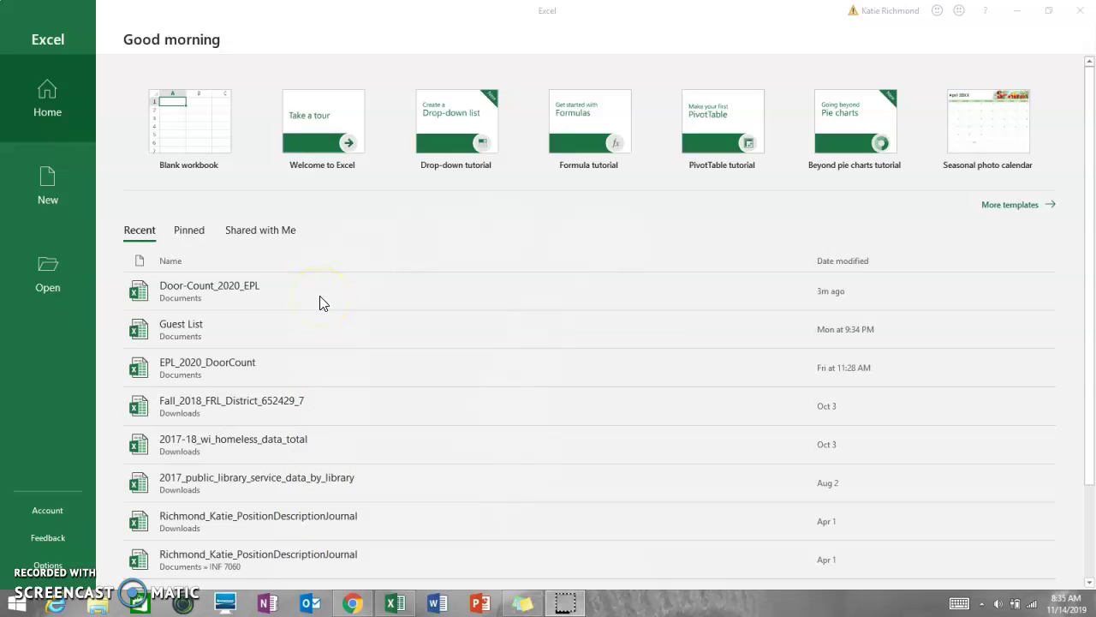
left_click(49, 266)
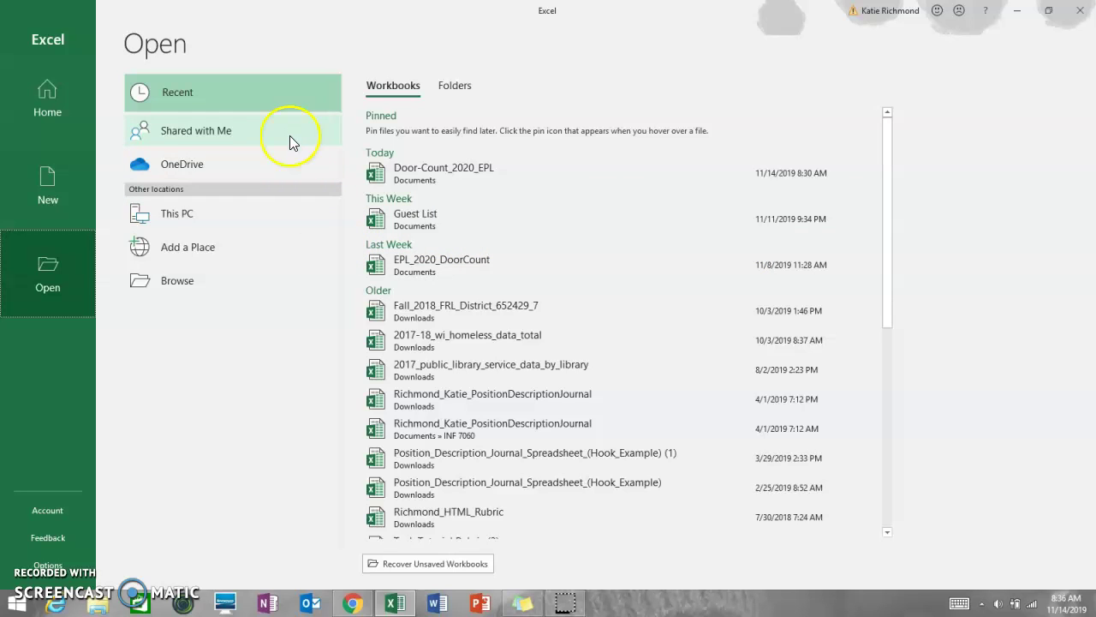
left_click(250, 219)
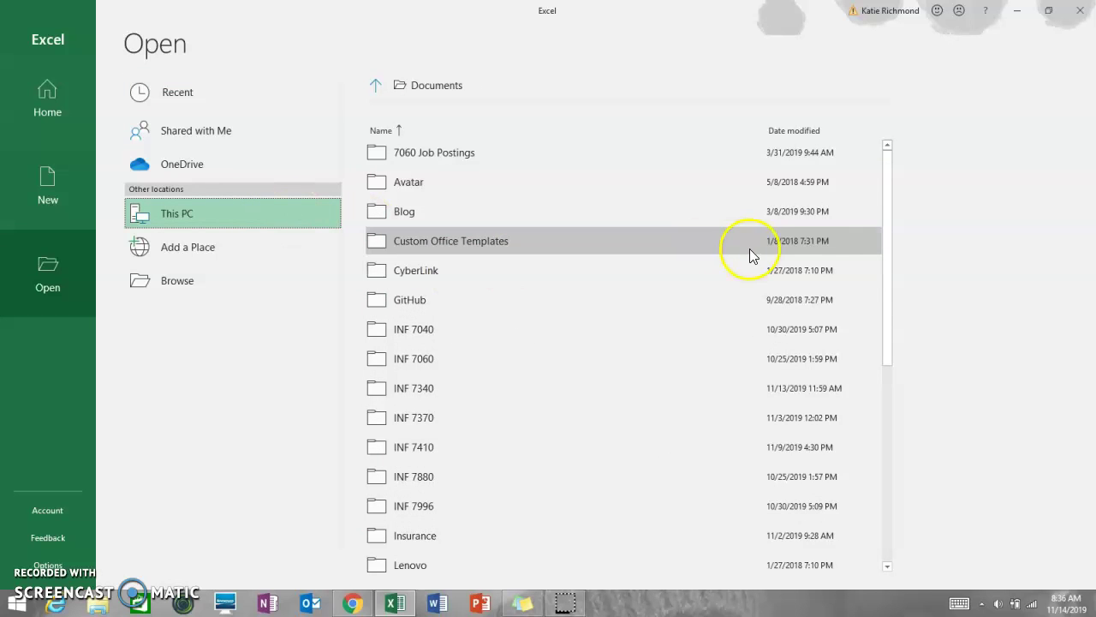
left_click_drag(884, 265, 900, 465)
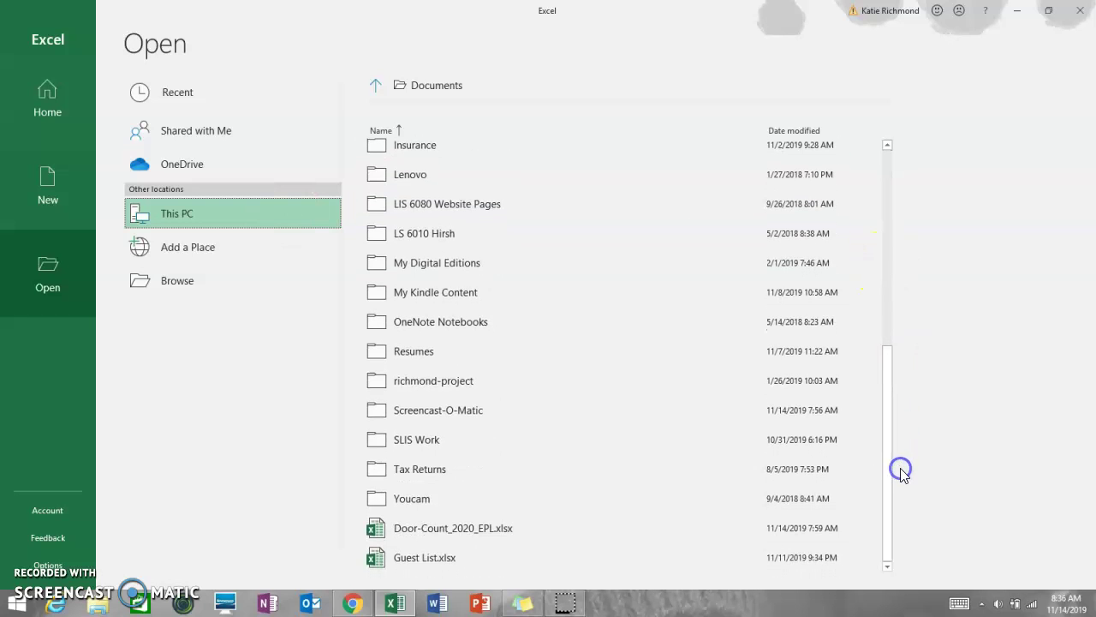
left_click(543, 532)
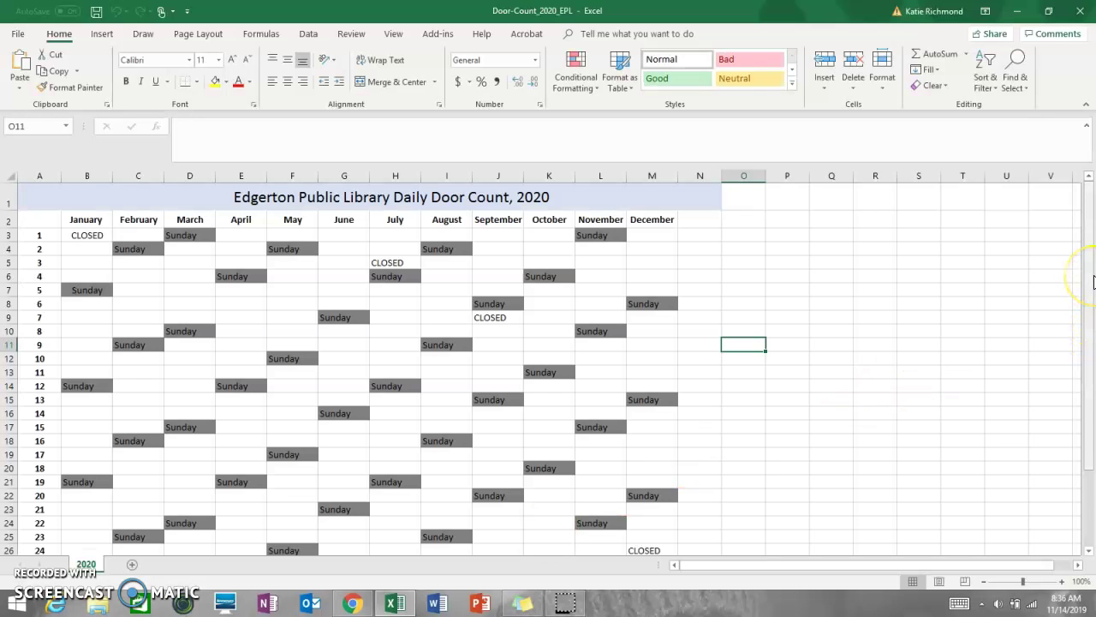
- Enter 235 as the door count for January 2
left_click_drag(1093, 283, 1092, 266)
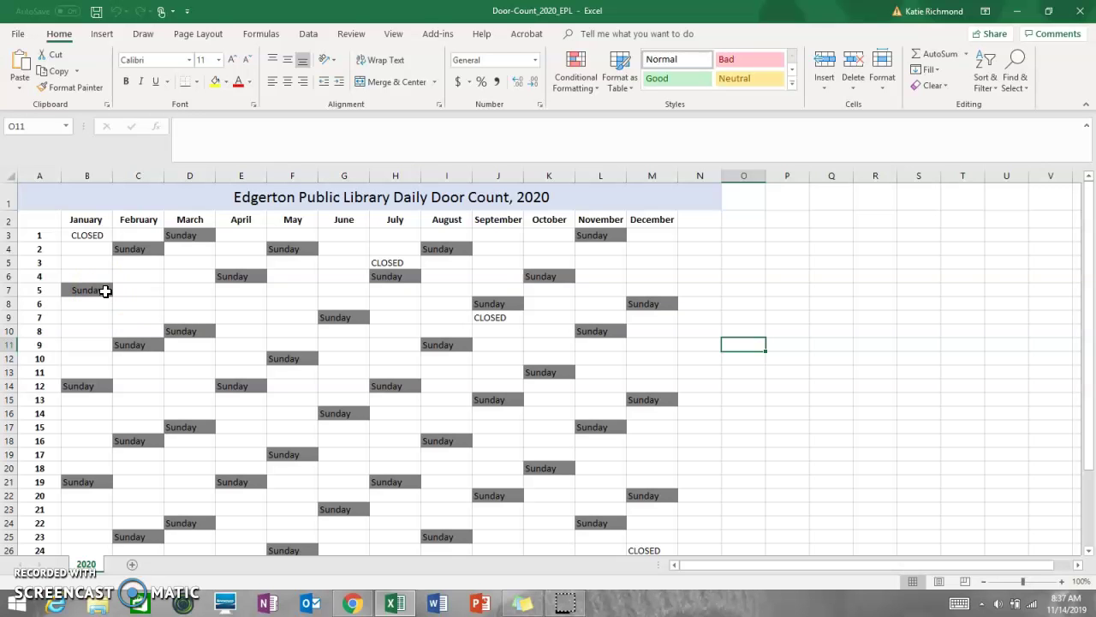
left_click_drag(1090, 269, 1092, 348)
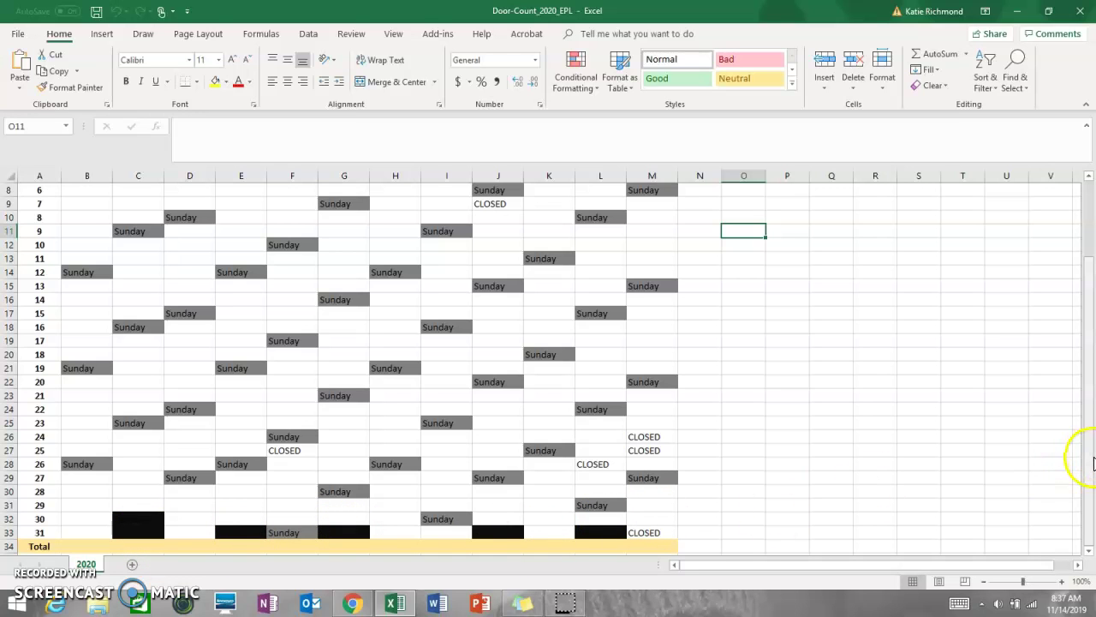
left_click_drag(1093, 460, 1093, 361)
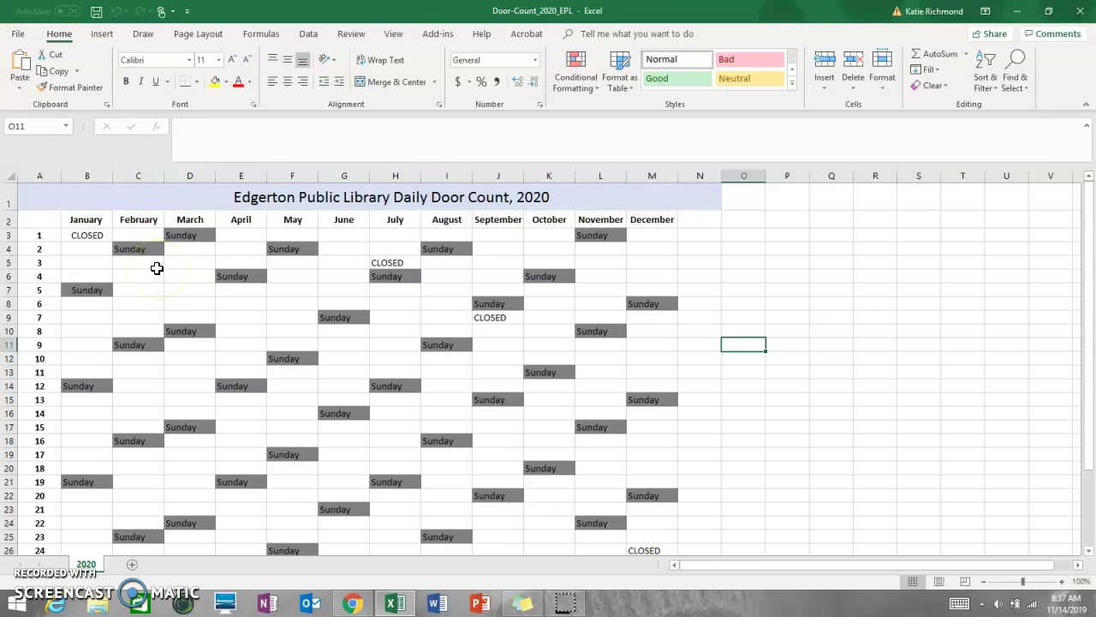
left_click(93, 249)
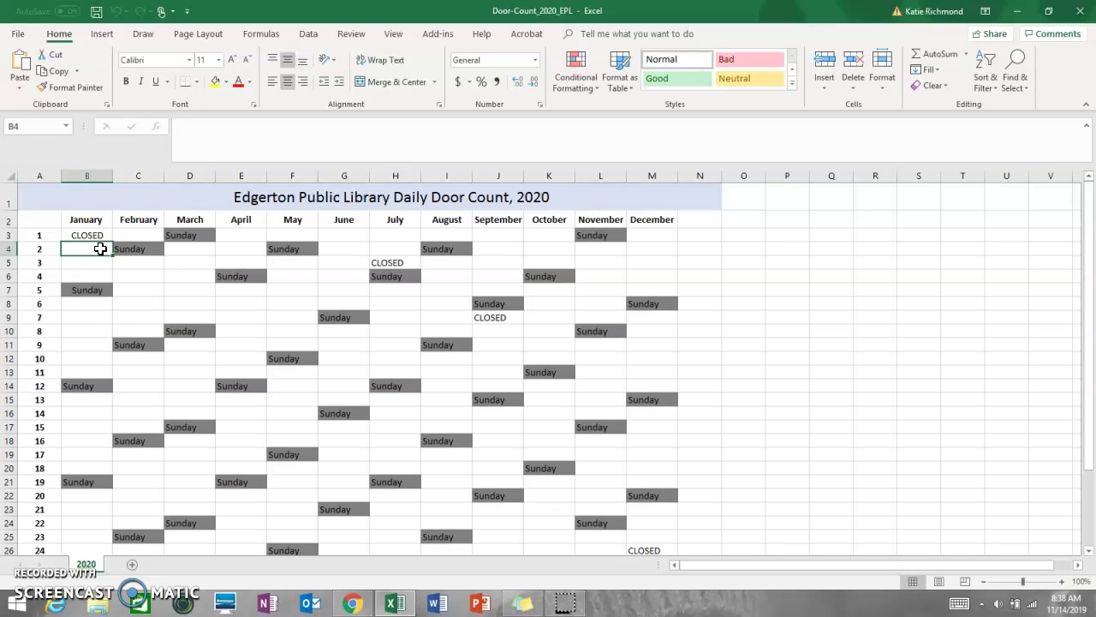
type("2")
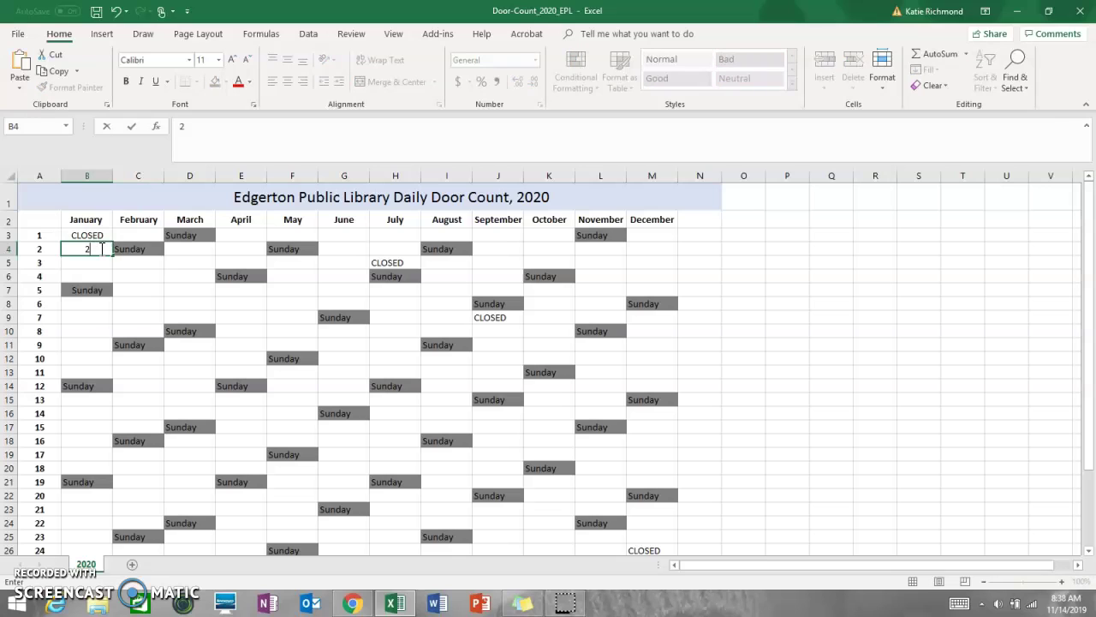
type("35")
left_click(104, 249)
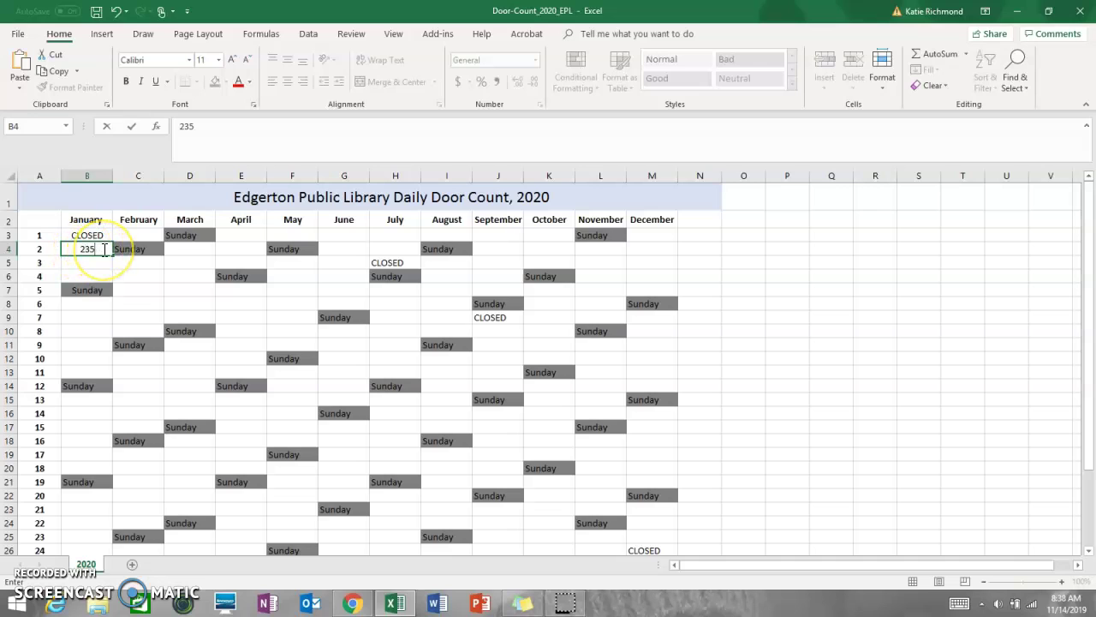
left_click(197, 135)
left_click(81, 247)
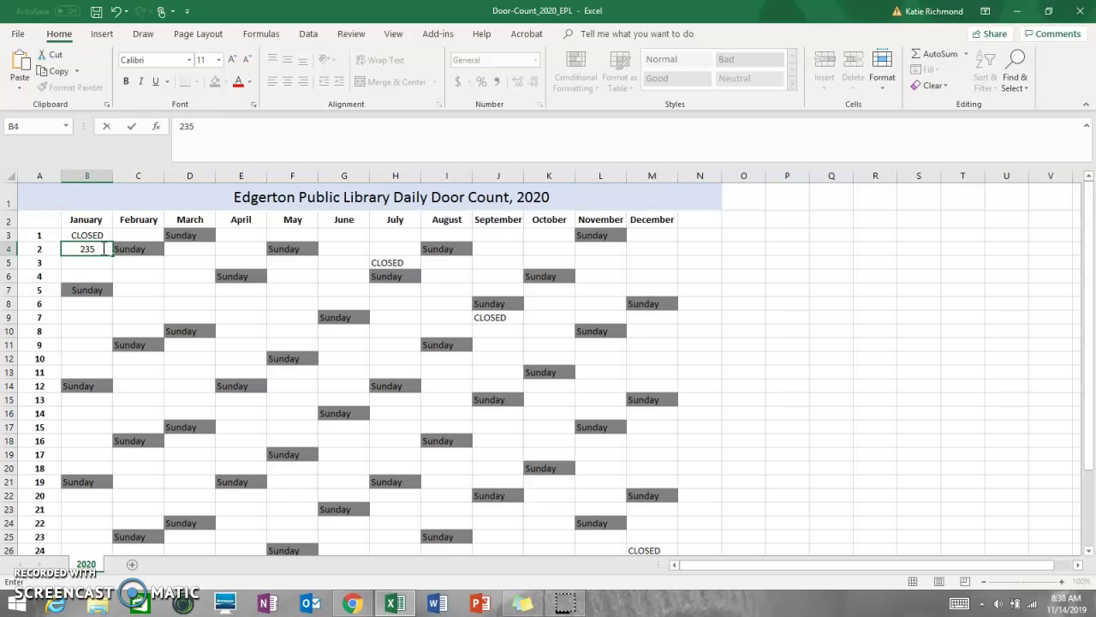
key("Return")
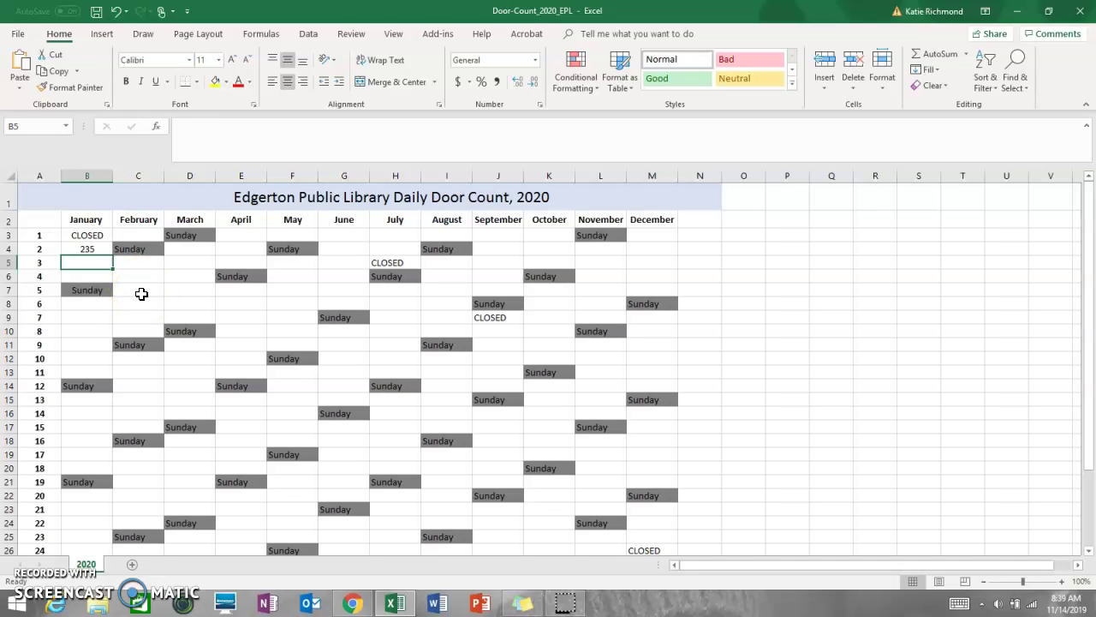
- Enter the door counts 364 and 345 for January 3 and 4, leaving Sunday the 5th as it is
type("364")
key("Return")
type("345")
key("Return")
key("Return")
- Enter the January 6 to 11 door counts 246, 543, 33, 135, 233 and 234, skipping Sunday the 12th
type("246")
key("Return")
type("543")
key("Return")
type("33")
key("Return")
type("135")
key("Return")
type("233")
key("Return")
type("234")
key("Return")
key("Return")
- Enter the January 13 to 18 door counts 424, 232, 123, 434, 323 and 122, skipping Sunday the 19th
type("424")
key("Return")
type("232")
key("Return")
type("123")
key("Return")
type("434")
key("Return")
type("323")
key("Return")
type("1221")
key("BackSpace")
key("Return")
key("Return")
- Enter the January 20 to 25 door counts 213, 123, 212, 121, 123 and 123, skipping Sunday the 26th
type("213")
key("Return")
type("123")
key("Return")
type("2123")
key("BackSpace")
key("Return")
type("1212")
key("BackSpace")
key("Return")
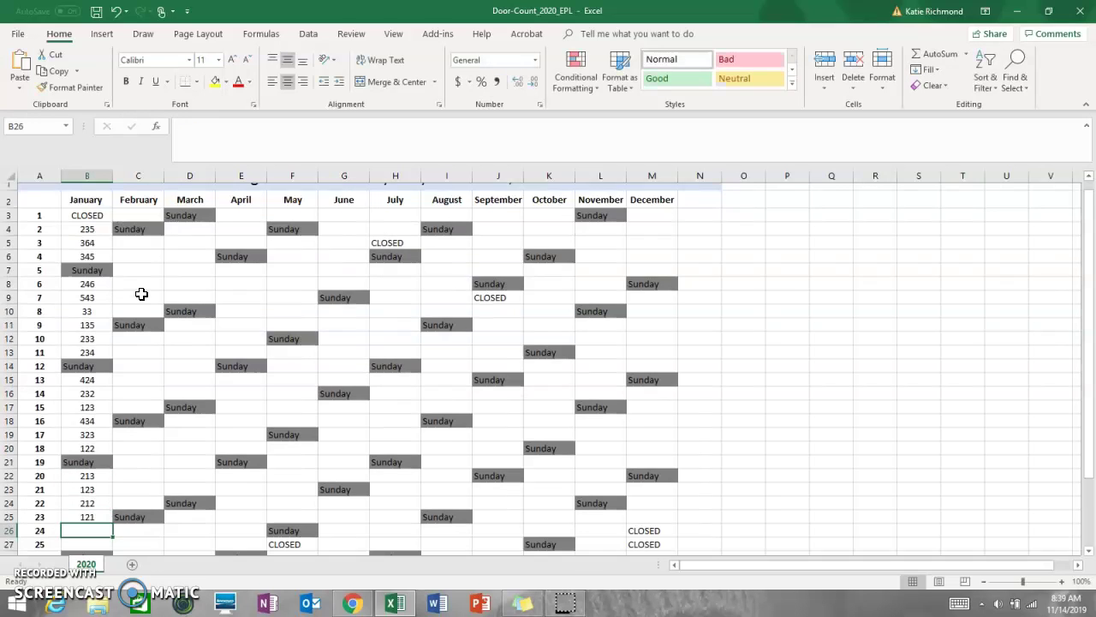
type("123")
key("Return")
type("123")
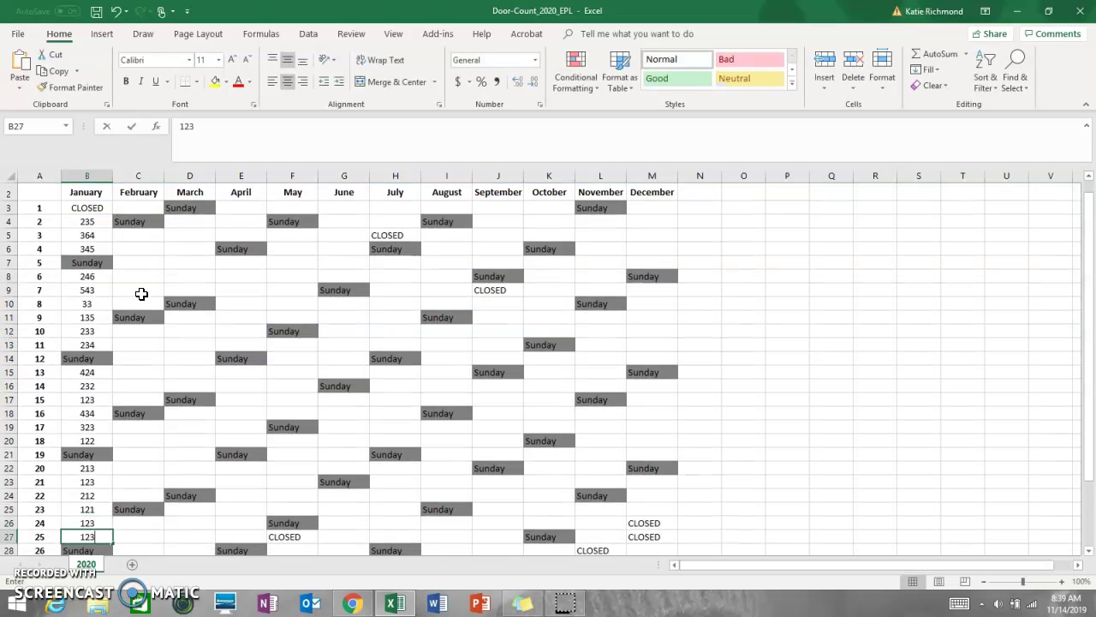
key("Return")
key("Return")
- Enter the January 27 to 31 door counts 244, 134, 313, 34 and 56
type("244")
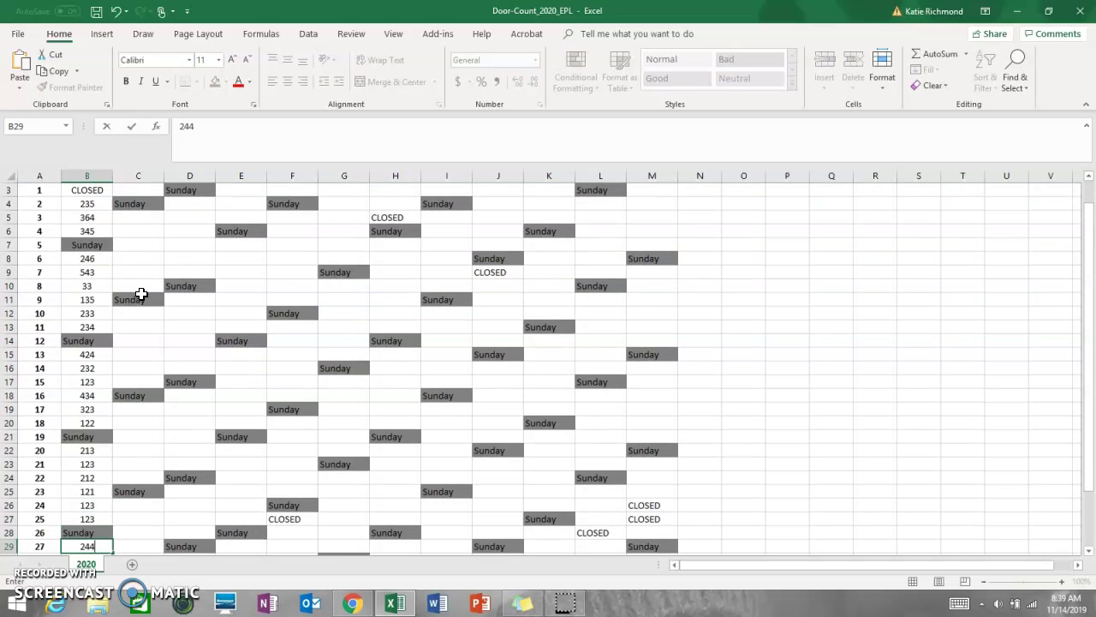
key("Return")
type("134")
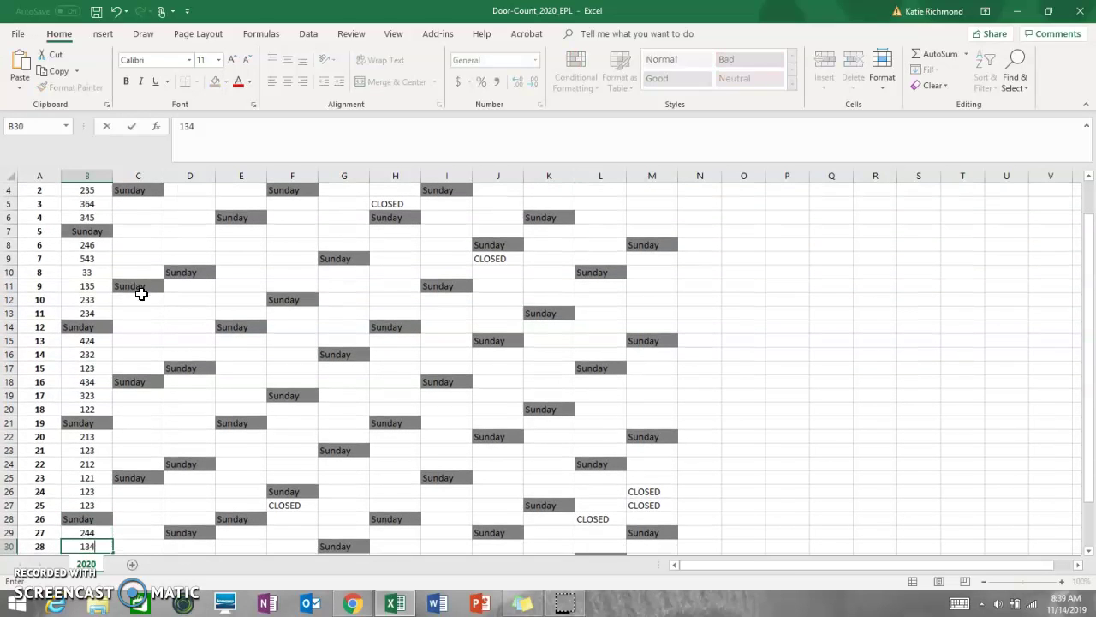
key("Return")
type("313")
key("Return")
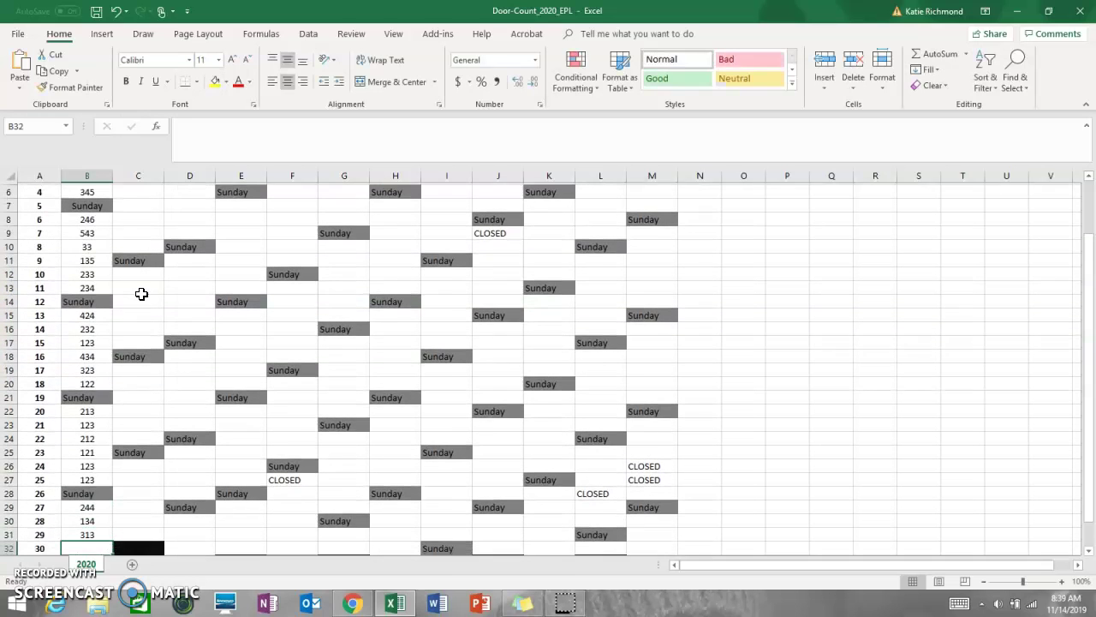
type("34")
key("Return")
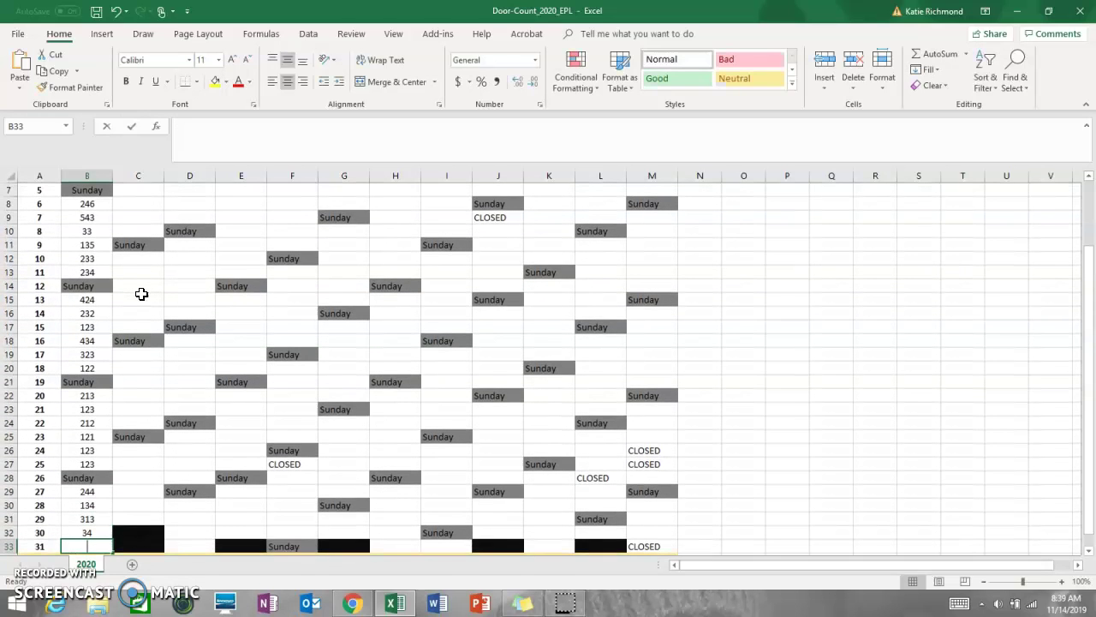
type("56")
key("Return")
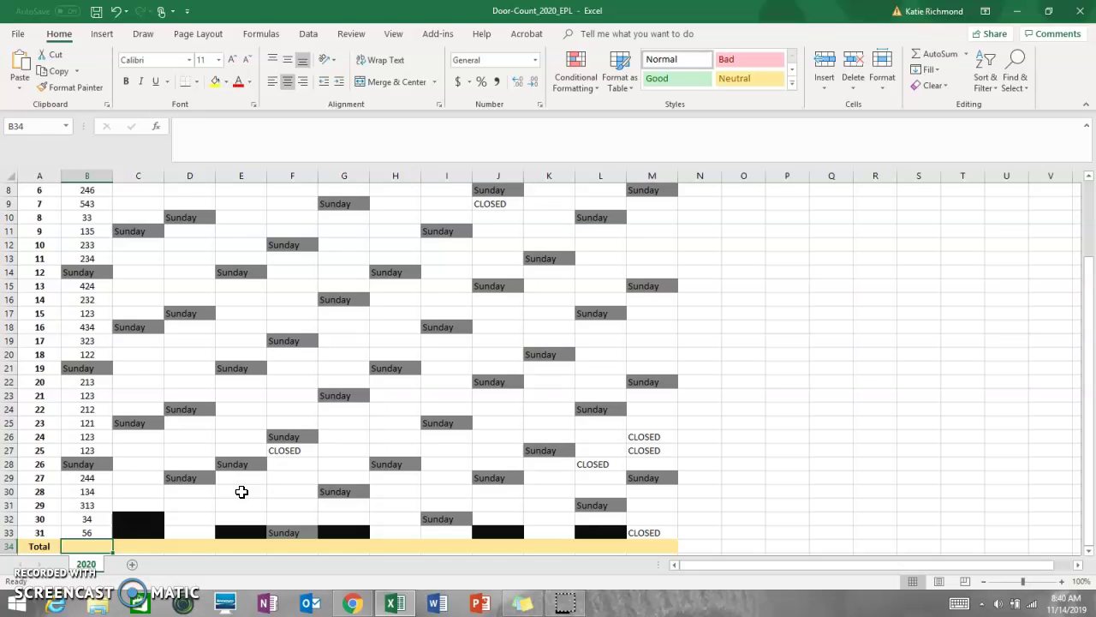
- Sum the January column from day 1 to day 31 into its Total cell with AutoSum and check the resulting formula
left_click_drag(1090, 455, 1084, 313)
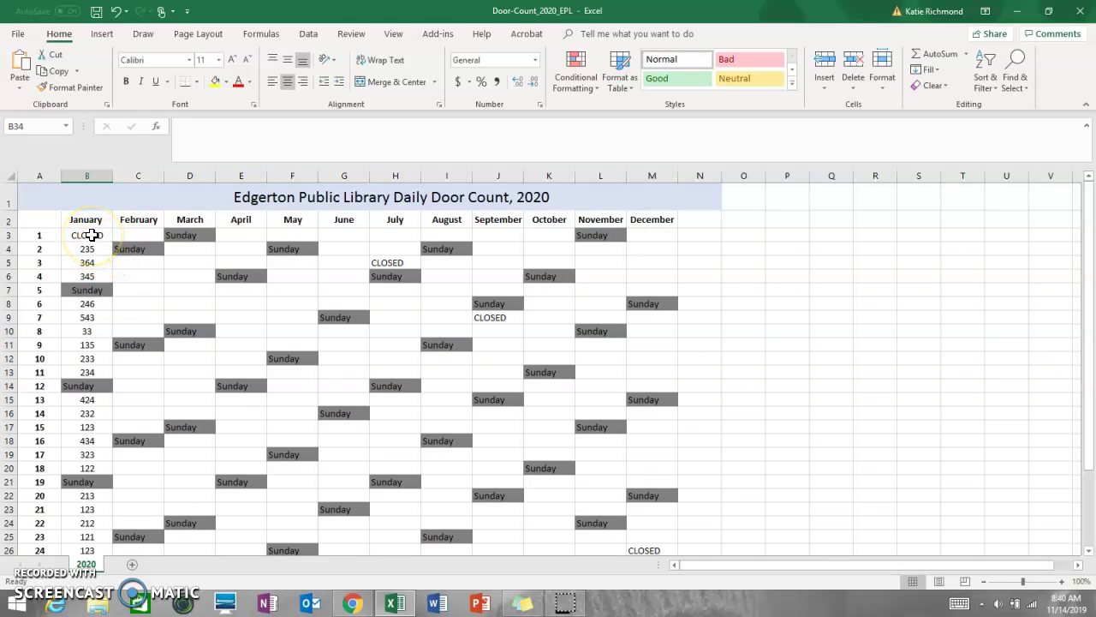
left_click(91, 235)
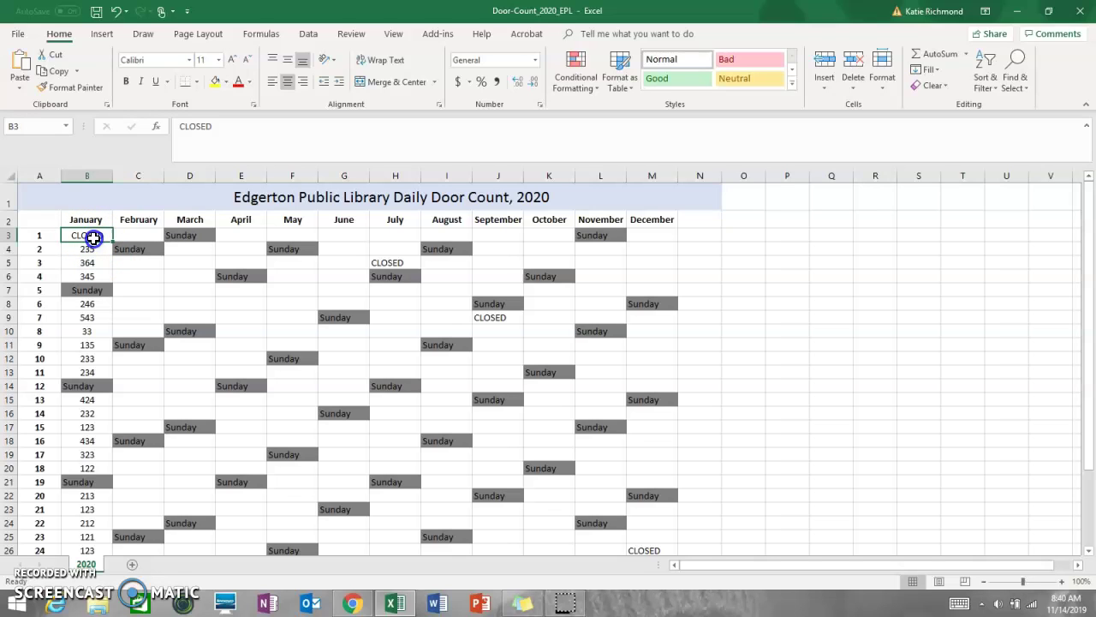
left_click_drag(93, 238, 92, 309)
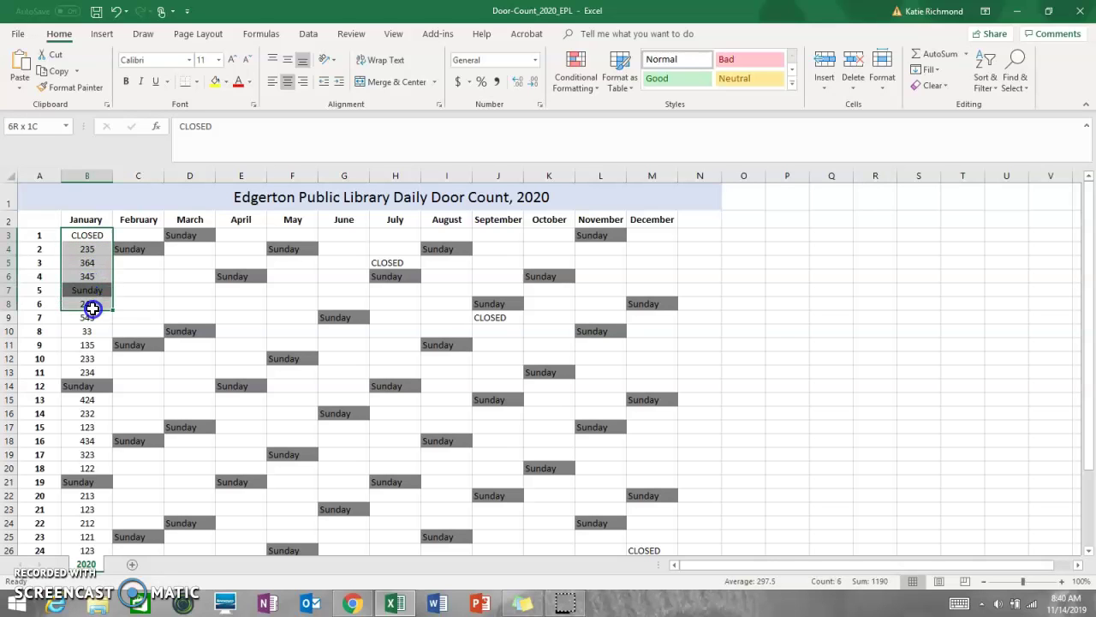
left_click_drag(92, 309, 90, 521)
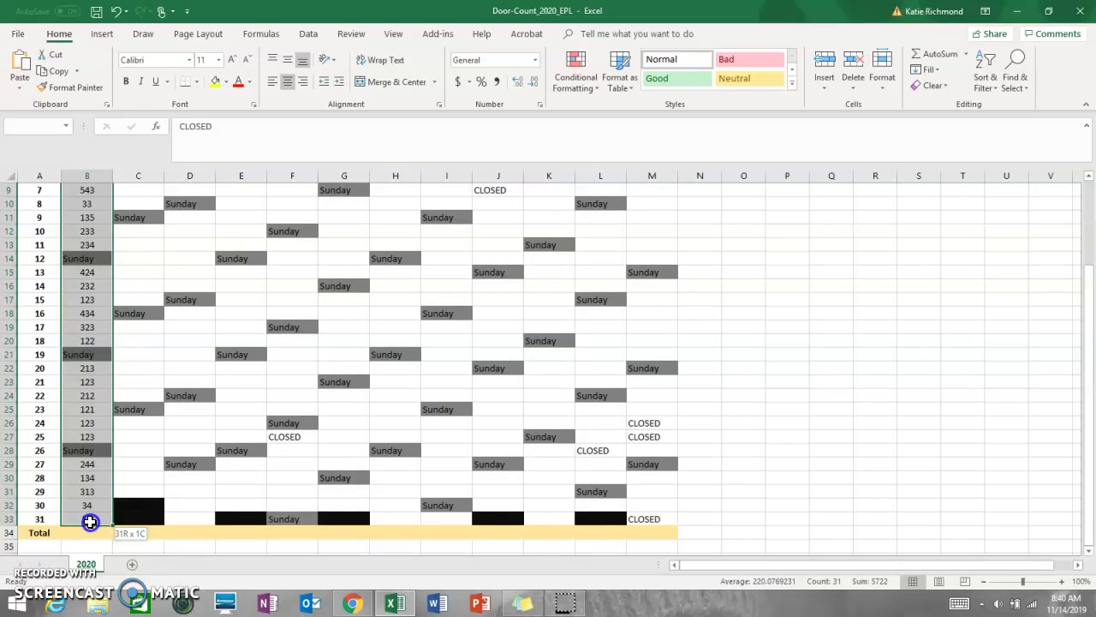
left_click_drag(90, 522, 101, 521)
left_click_drag(101, 522, 101, 522)
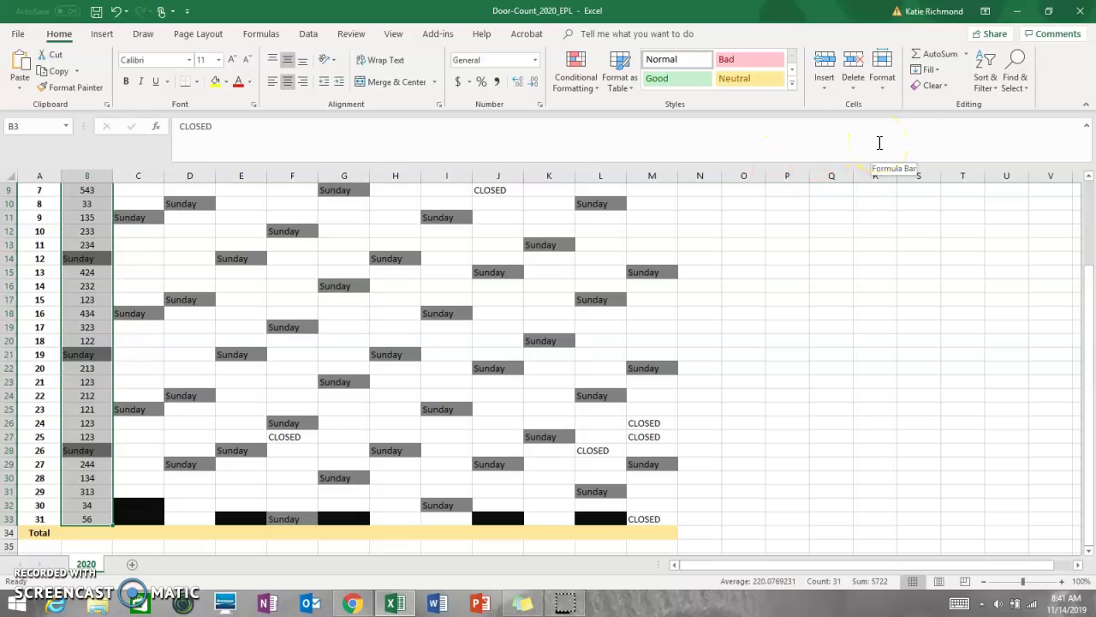
left_click(967, 56)
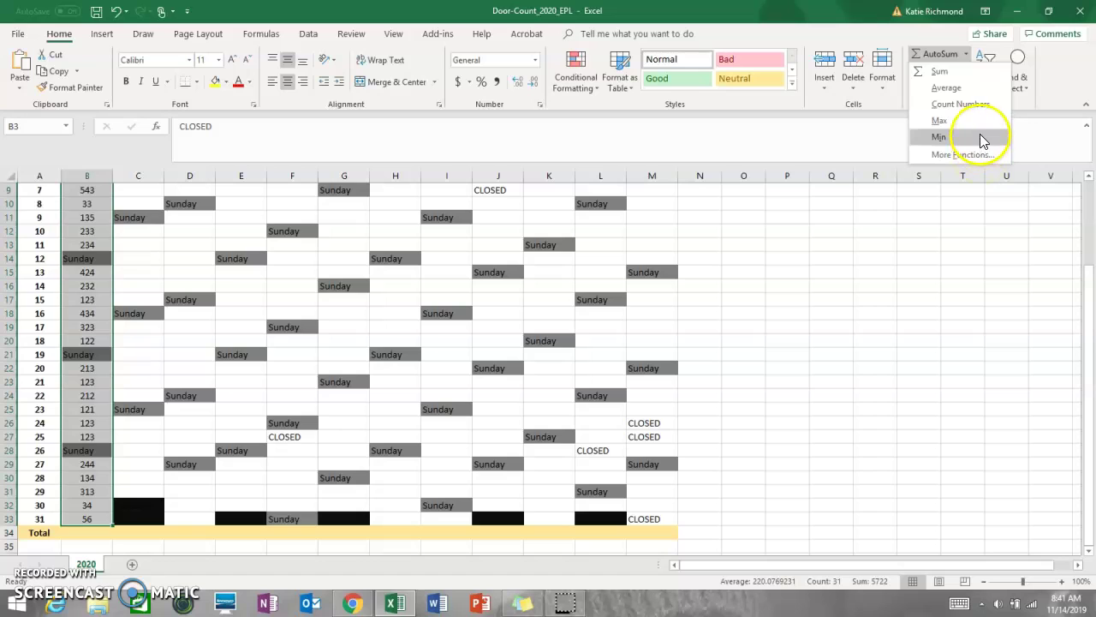
left_click(957, 74)
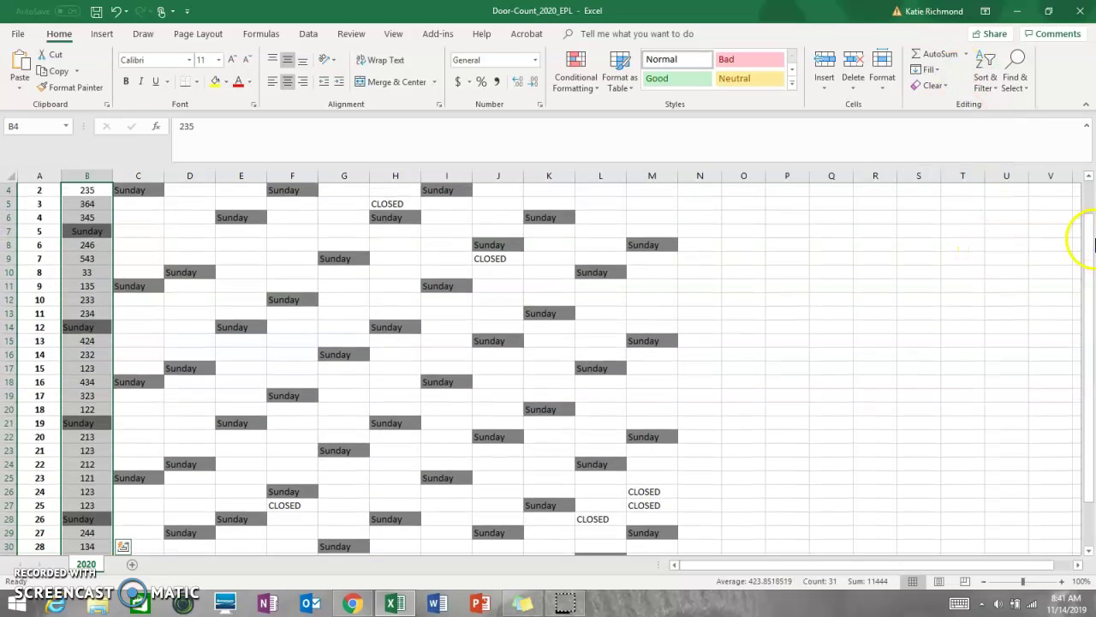
left_click_drag(1091, 227, 1092, 291)
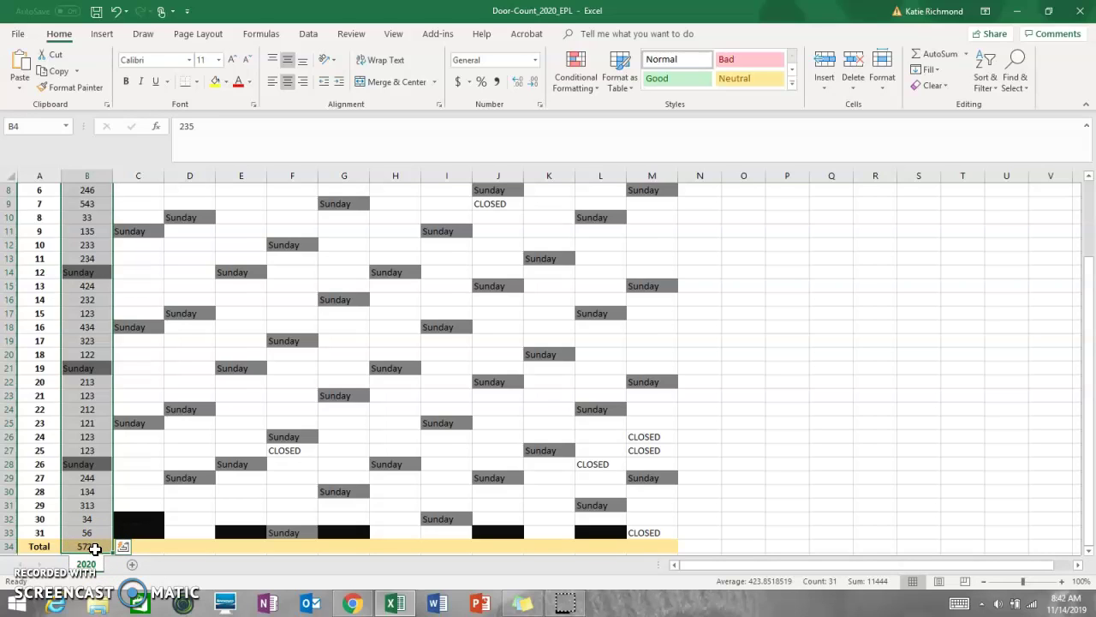
left_click(104, 545)
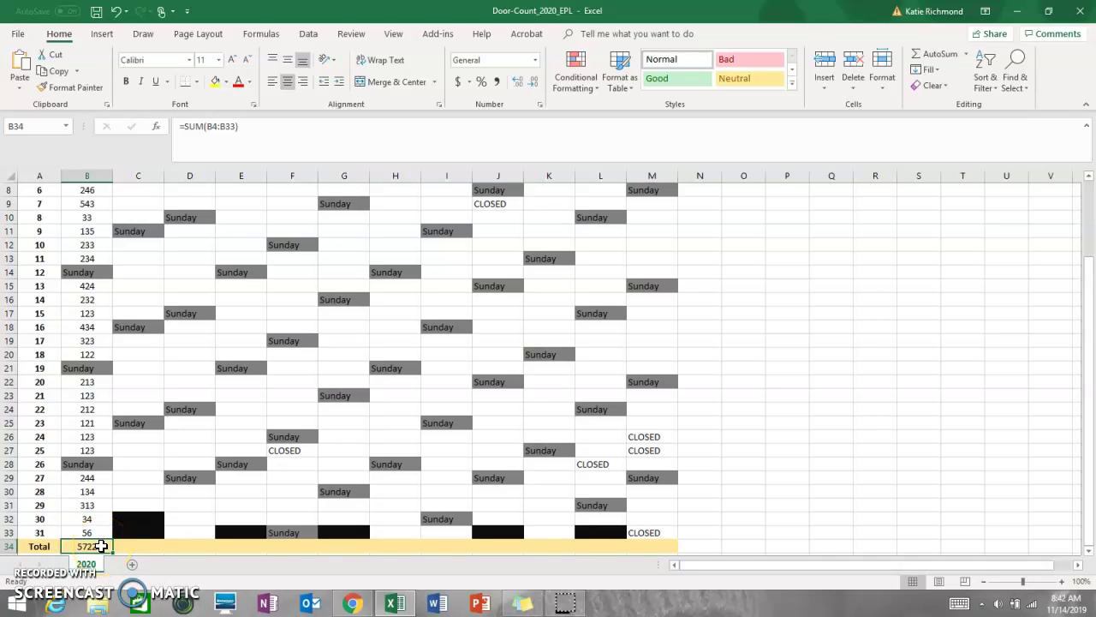
left_click(559, 605)
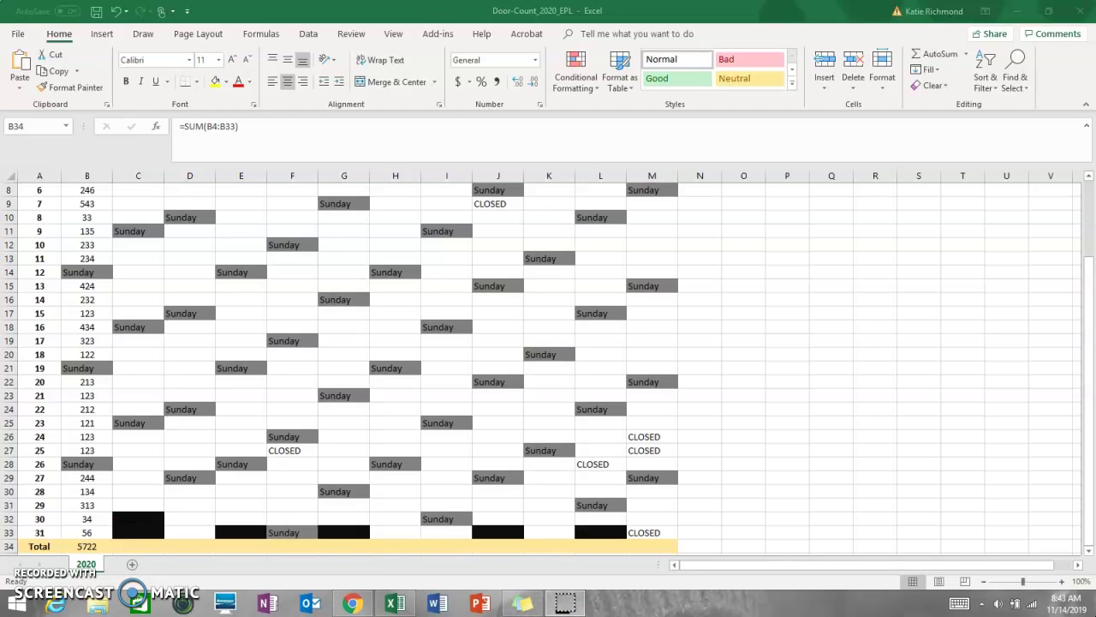
- Divide the January total by 2 by extending its formula to =SUM(B4:B33)/2, and save the workbook
mouse_move(1071, 543)
scroll(101, 541, "down", 1)
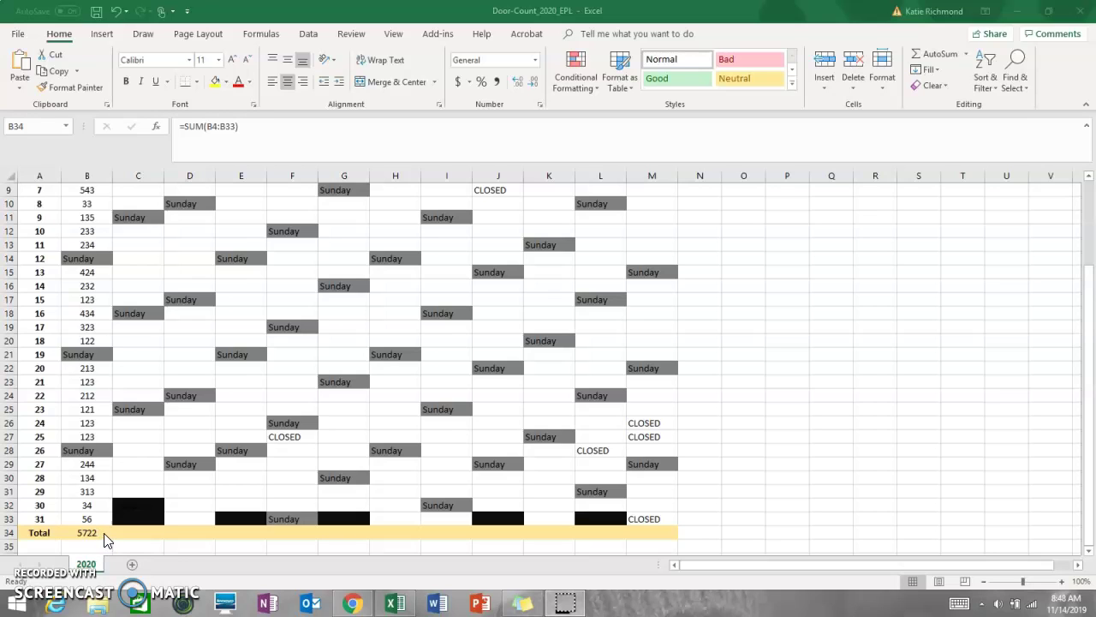
left_click(103, 533)
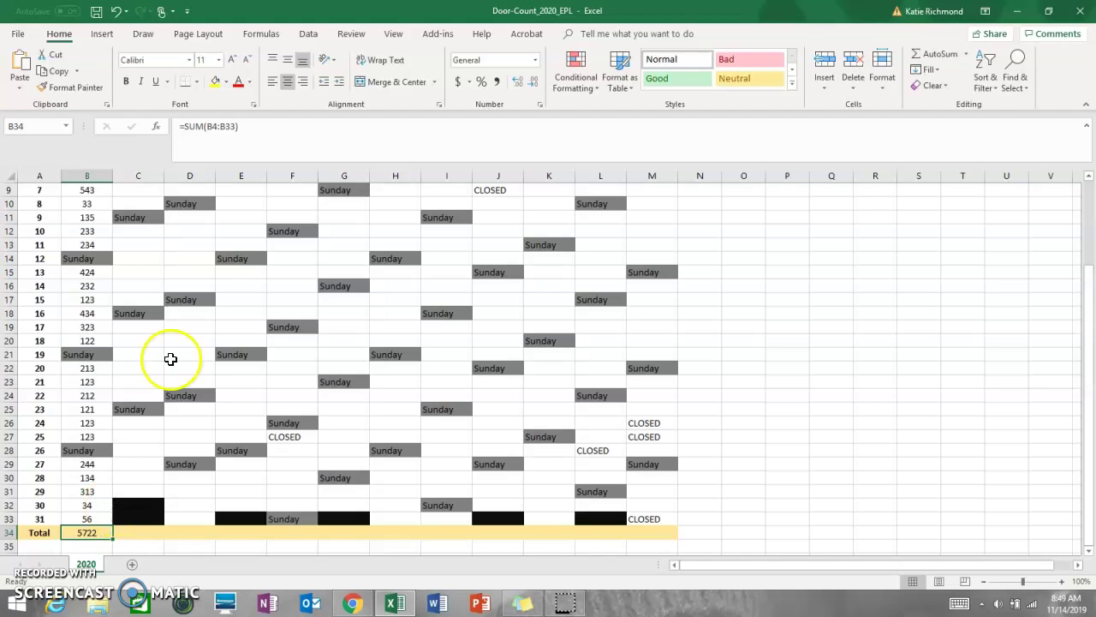
left_click(264, 129)
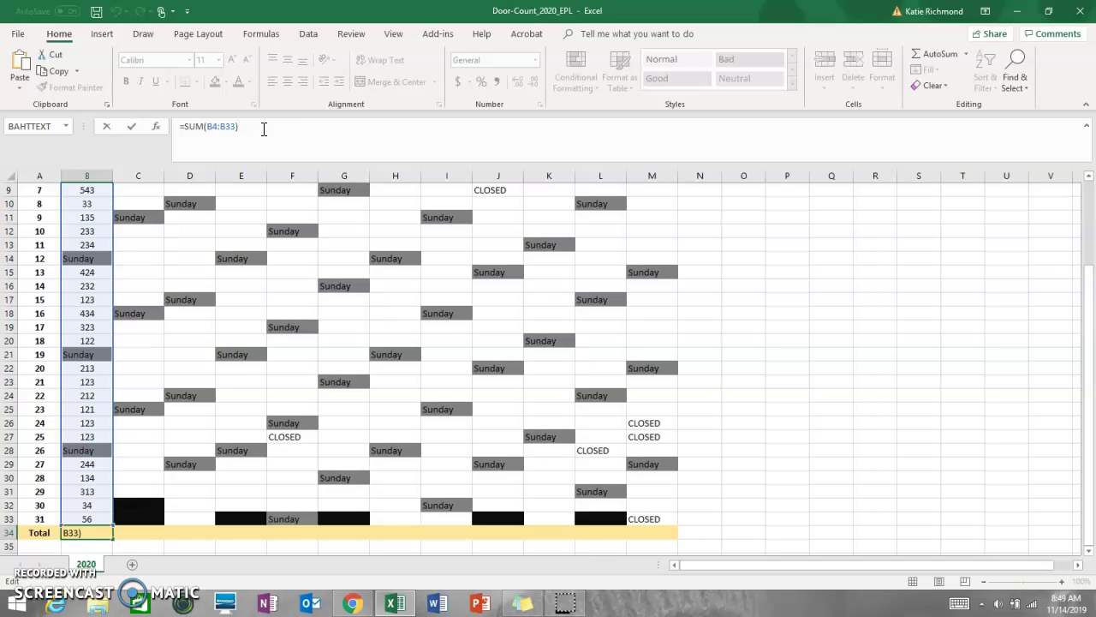
type("/2")
key("Return")
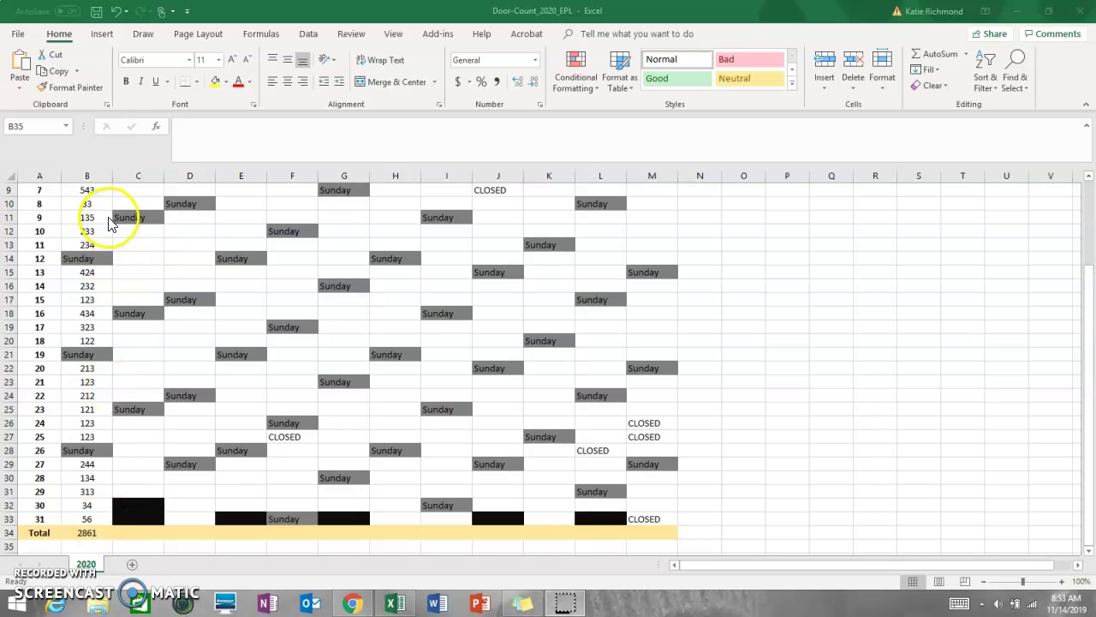
left_click(97, 12)
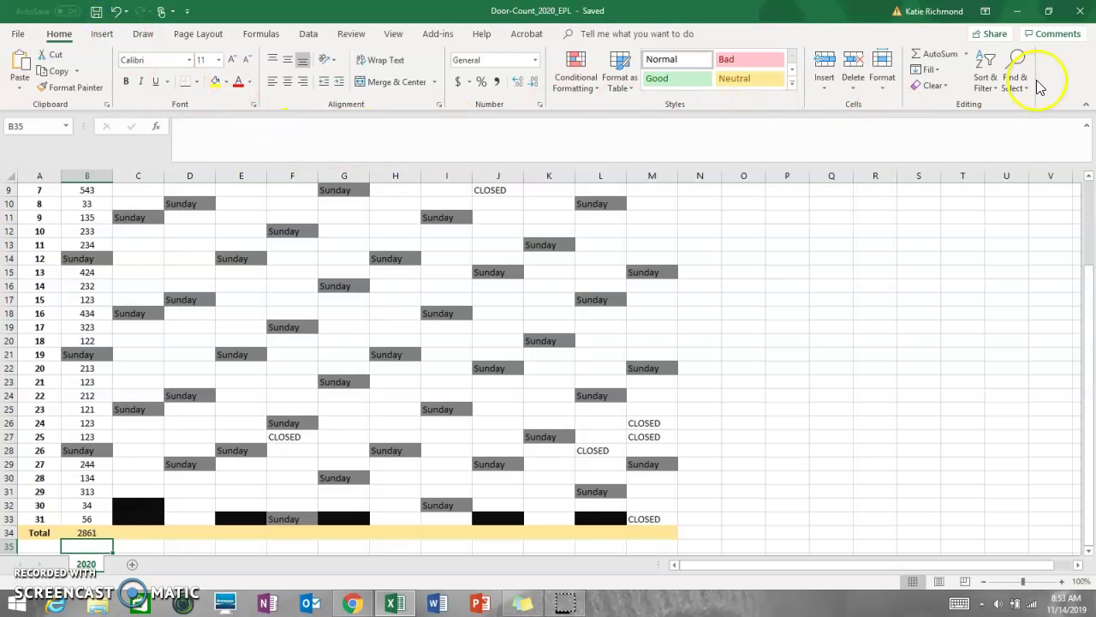
mouse_move(1054, 137)
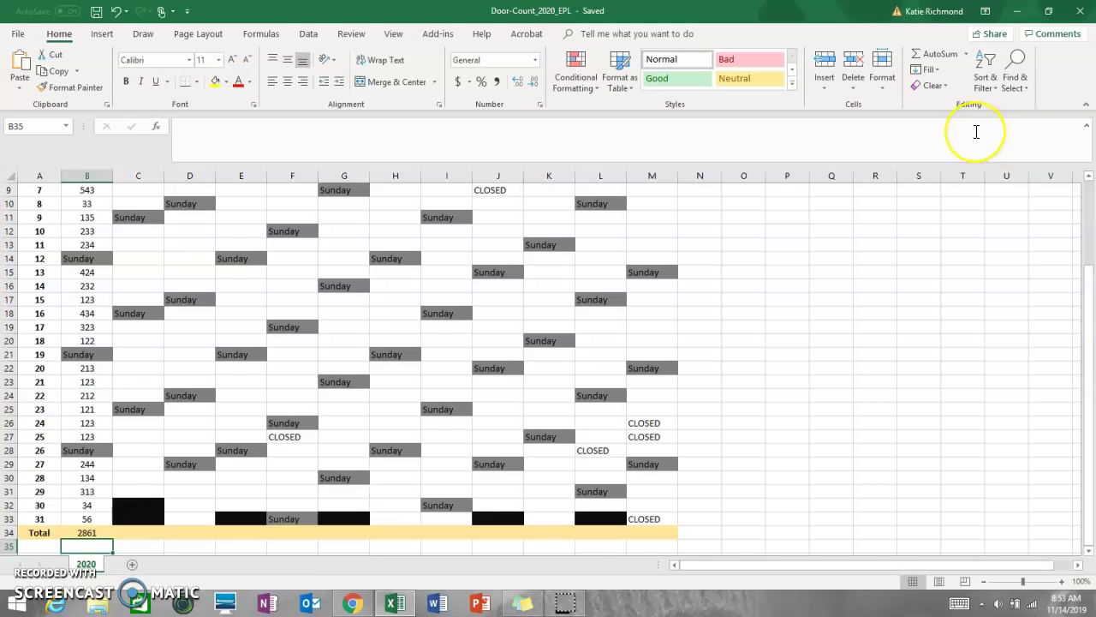